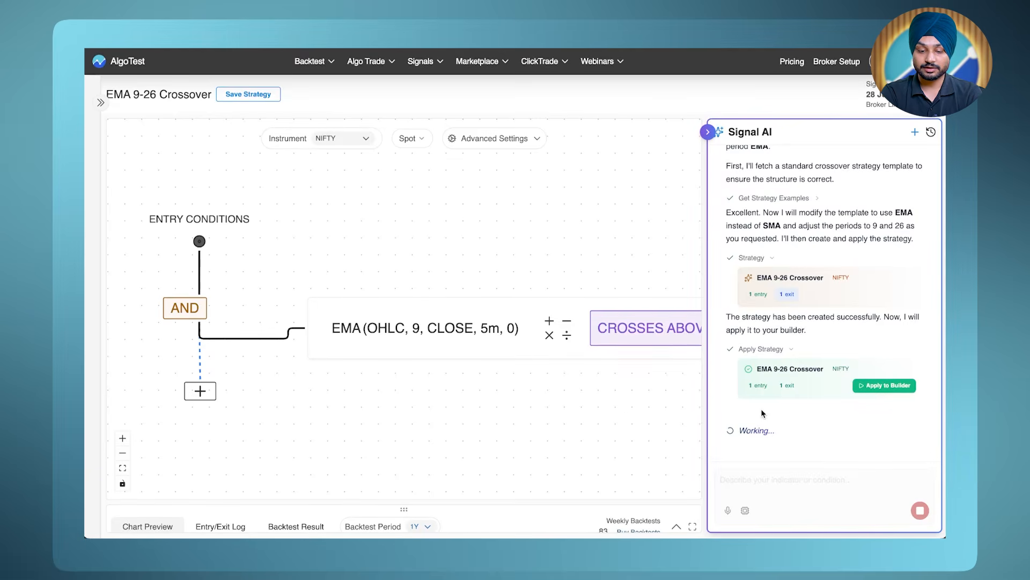
- Examine the generated EMA 9-26 entry and exit conditions on the canvas, collapsing the AI assistant for a full view
{"action": "left_click_drag", "start_coordinate": [512, 401], "coordinate": [334, 329]}
{"action": "scroll", "coordinate": [380, 334], "scroll_direction": "down", "scroll_amount": 3}
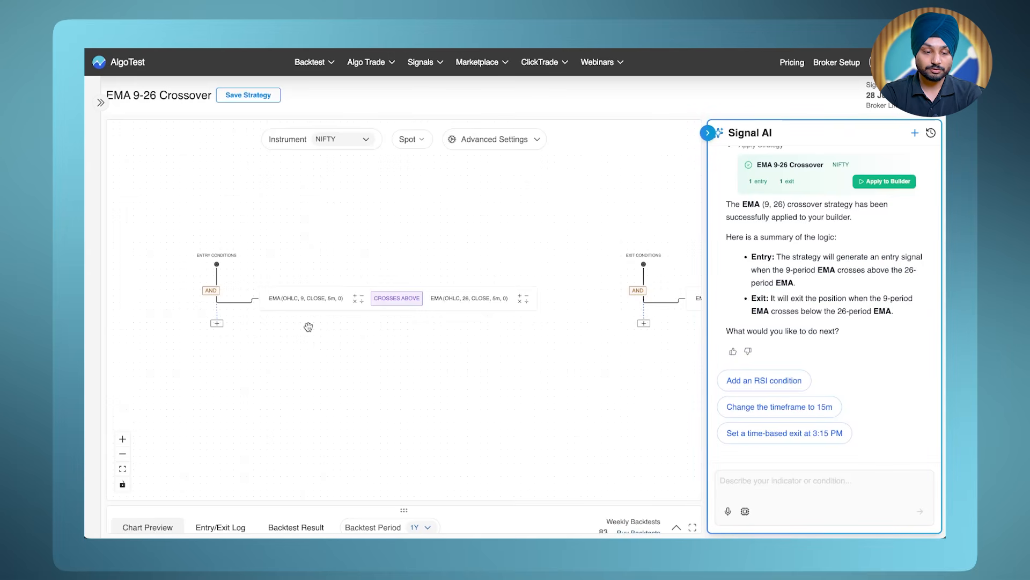
{"action": "scroll", "coordinate": [309, 327], "scroll_direction": "up", "scroll_amount": 3}
{"action": "scroll", "coordinate": [309, 327], "scroll_direction": "down", "scroll_amount": 1}
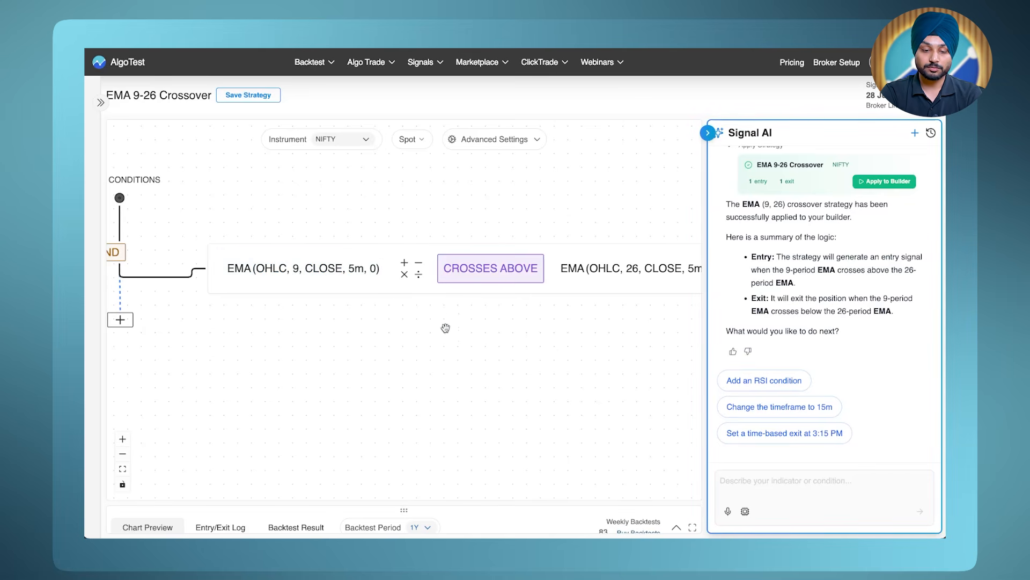
{"action": "left_click_drag", "start_coordinate": [576, 354], "coordinate": [426, 351]}
{"action": "scroll", "coordinate": [458, 272], "scroll_direction": "down", "scroll_amount": 2}
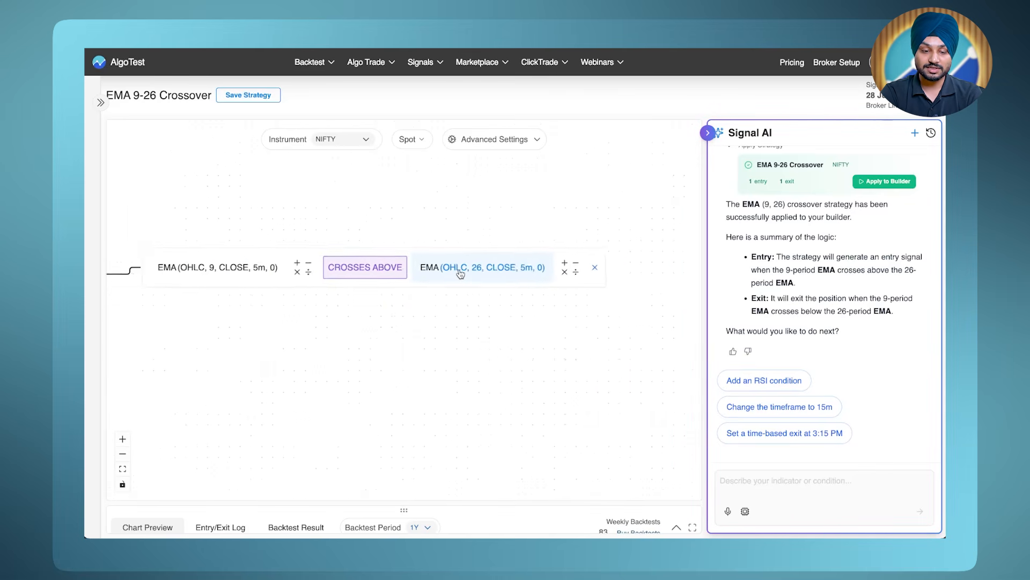
{"action": "scroll", "coordinate": [459, 272], "scroll_direction": "down", "scroll_amount": 2}
{"action": "left_click_drag", "start_coordinate": [506, 324], "coordinate": [385, 310]}
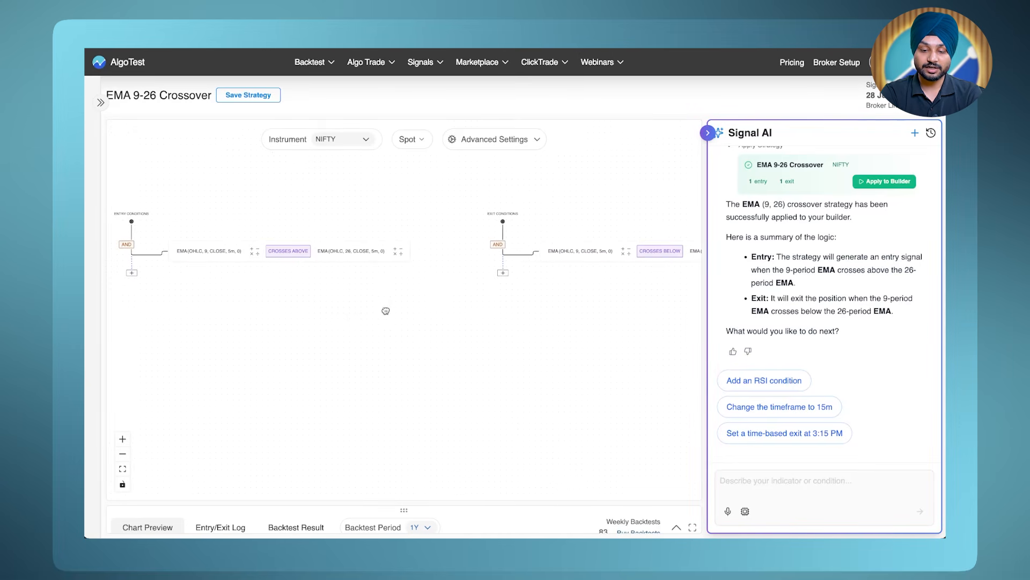
{"action": "left_click", "coordinate": [708, 134]}
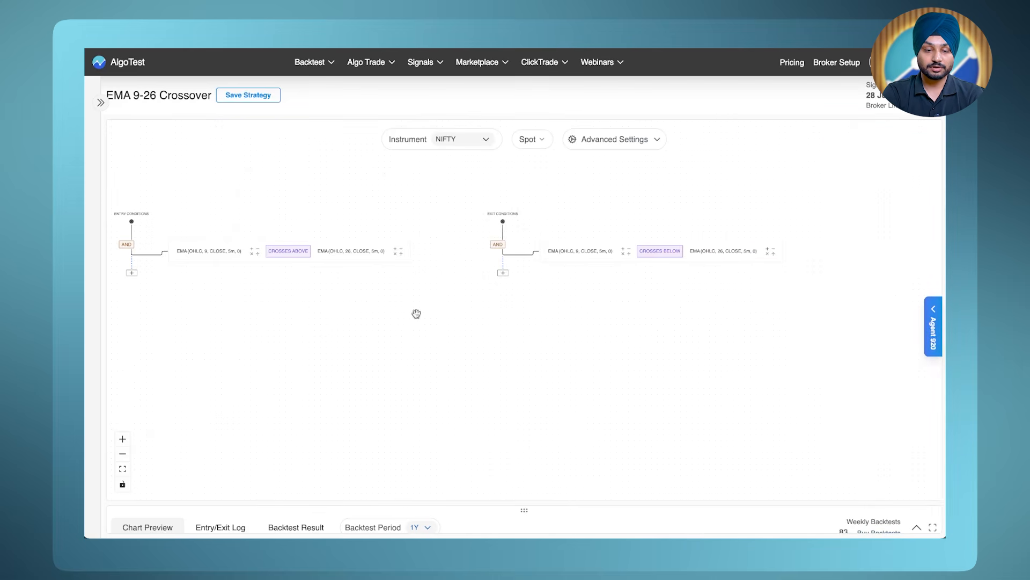
{"action": "left_click_drag", "start_coordinate": [416, 313], "coordinate": [526, 333]}
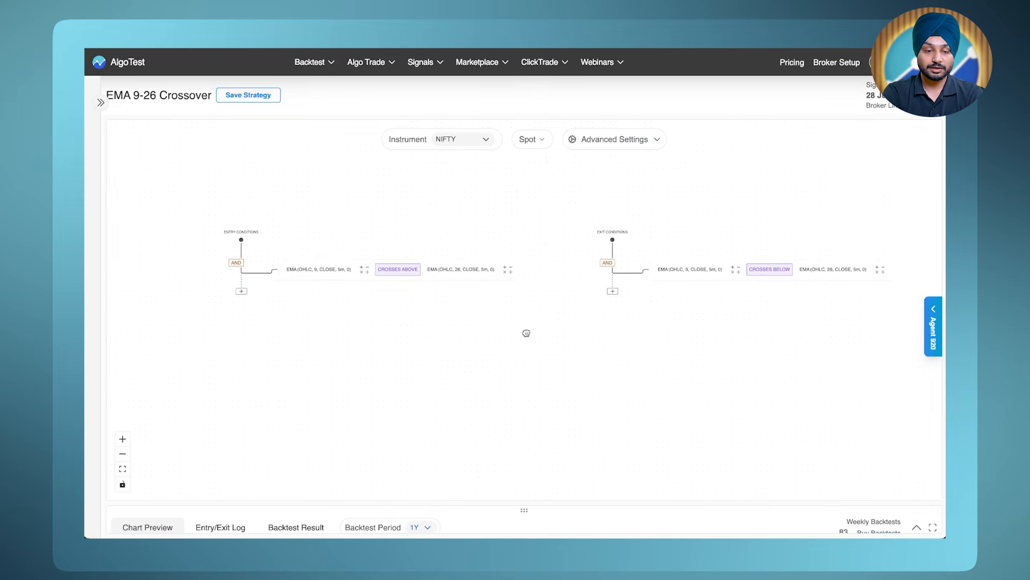
- Browse the instruments available for the strategy and close the list without changing the selection
{"action": "left_click", "coordinate": [454, 142]}
{"action": "scroll", "coordinate": [497, 247], "scroll_direction": "down", "scroll_amount": 8}
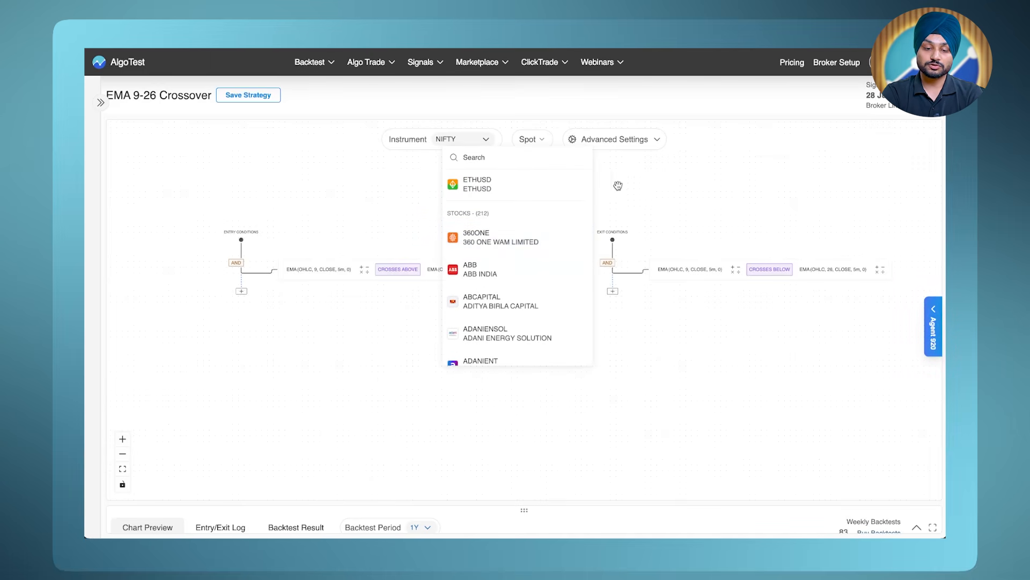
{"action": "left_click", "coordinate": [636, 176]}
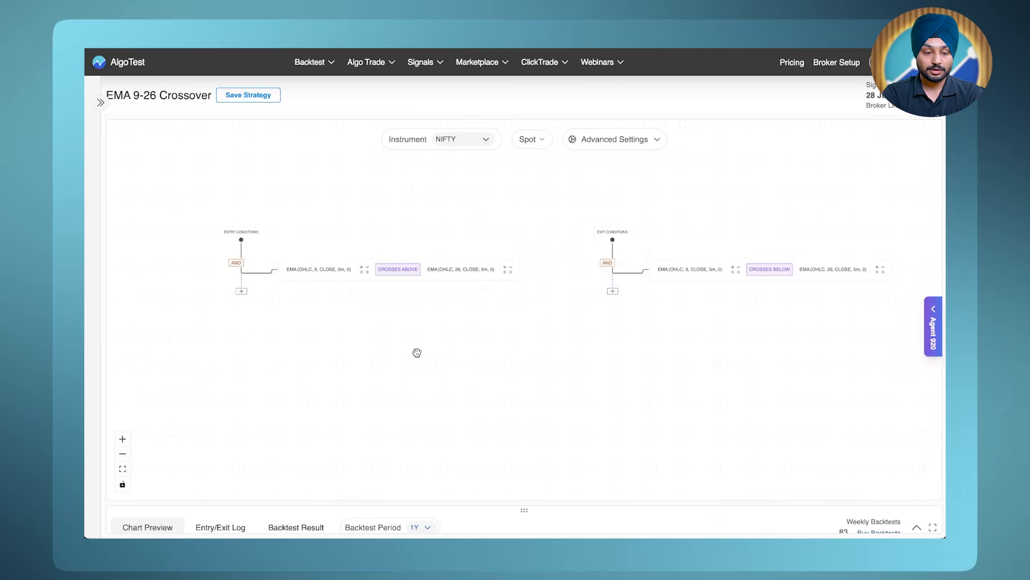
- Update the signal results in an enlarged chart preview and set the chart interval to 5 minutes
{"action": "left_click_drag", "start_coordinate": [519, 509], "coordinate": [520, 303]}
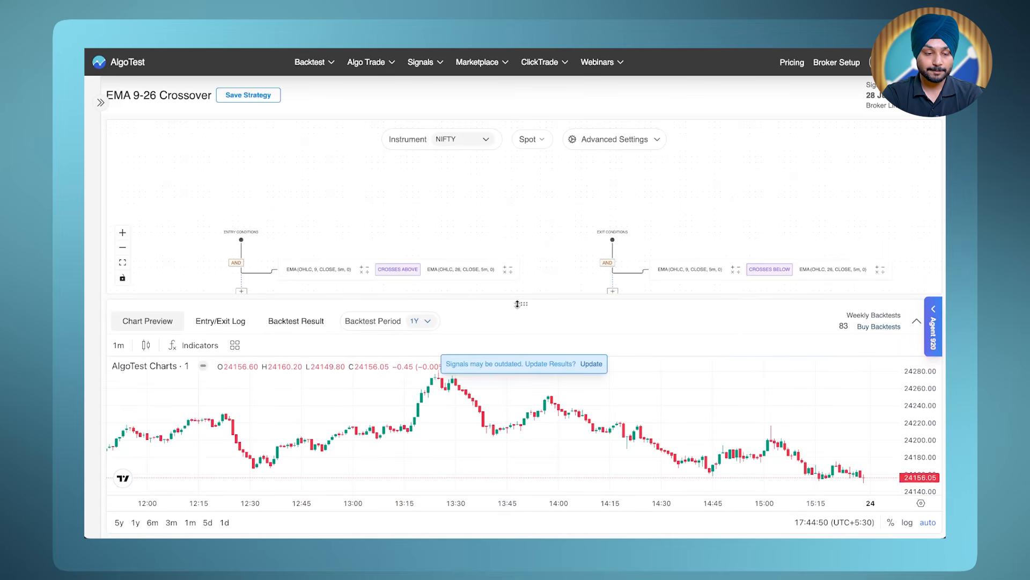
{"action": "left_click", "coordinate": [589, 365]}
{"action": "left_click_drag", "start_coordinate": [537, 270], "coordinate": [515, 213]}
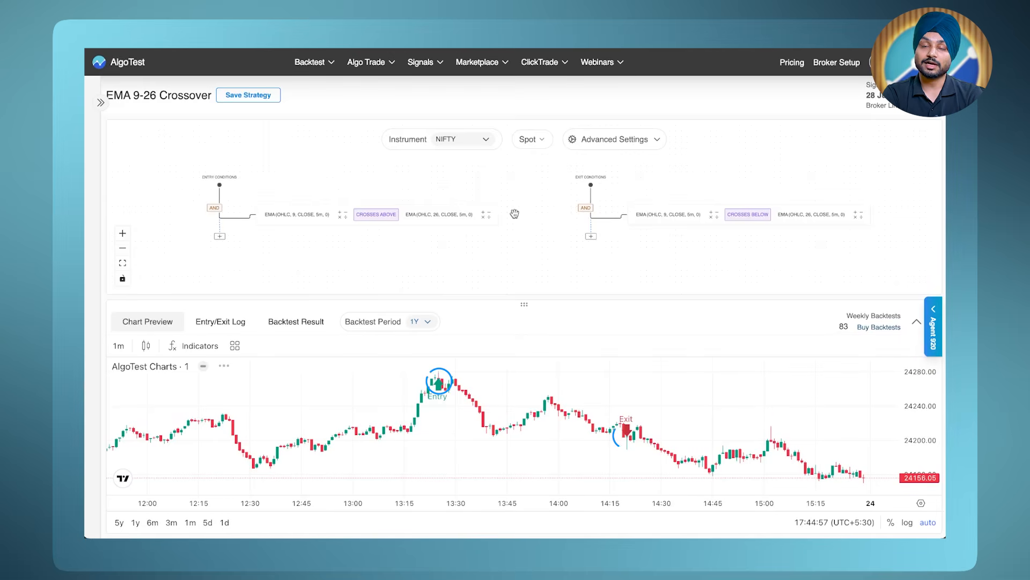
{"action": "left_click", "coordinate": [118, 346]}
{"action": "left_click", "coordinate": [127, 401]}
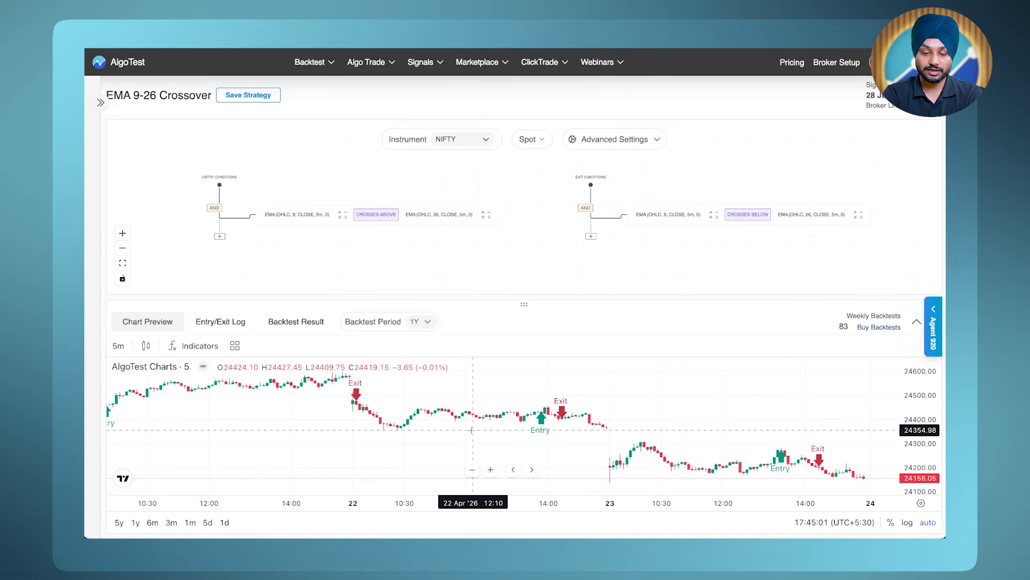
- Review earlier entry and exit markers on the chart and the entry/exit signal log, returning to the chart preview
{"action": "scroll", "coordinate": [471, 430], "scroll_direction": "left", "scroll_amount": 10}
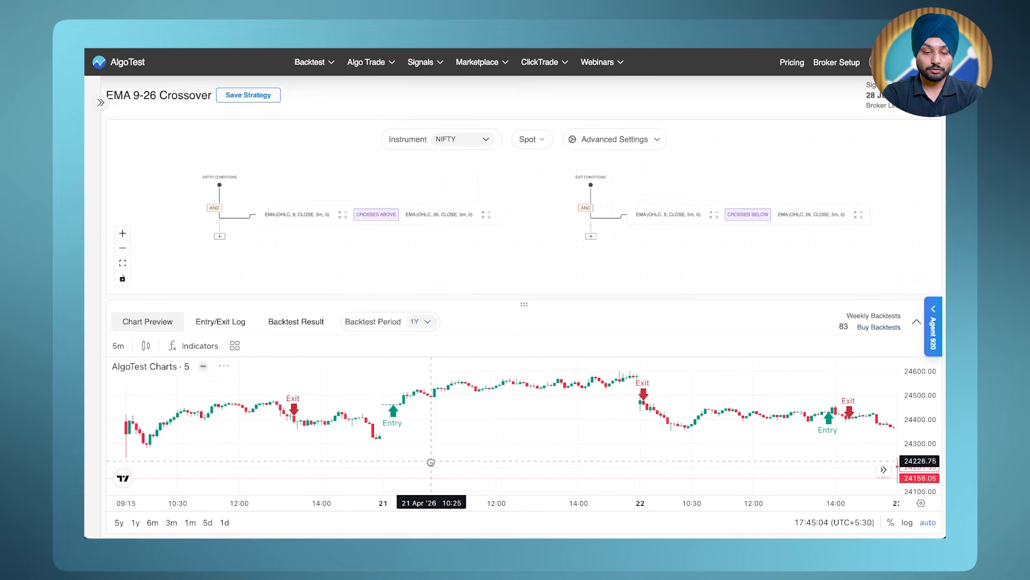
{"action": "scroll", "coordinate": [514, 463], "scroll_direction": "left", "scroll_amount": 5}
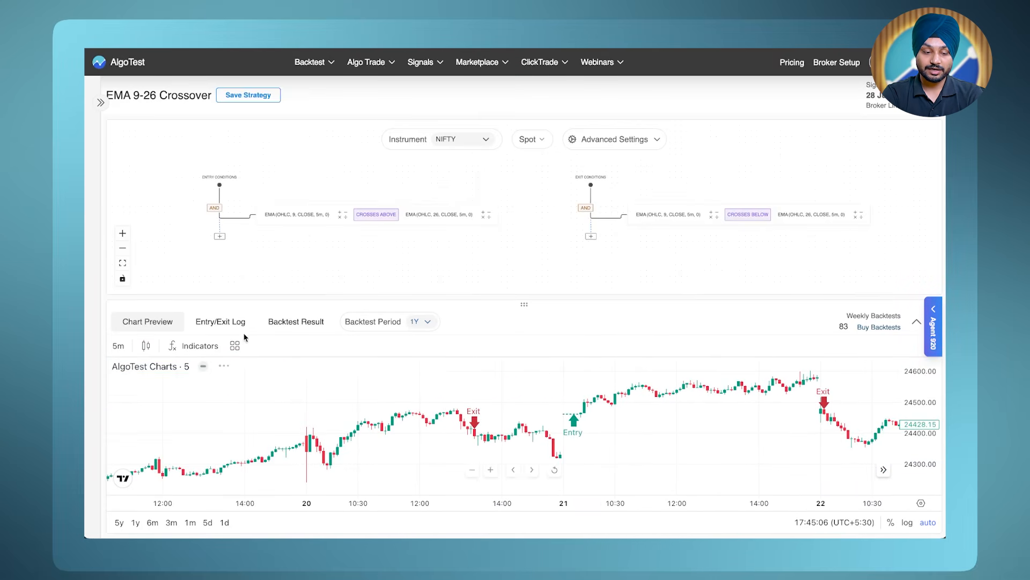
{"action": "left_click_drag", "start_coordinate": [297, 405], "coordinate": [541, 407]}
{"action": "left_click", "coordinate": [225, 321]}
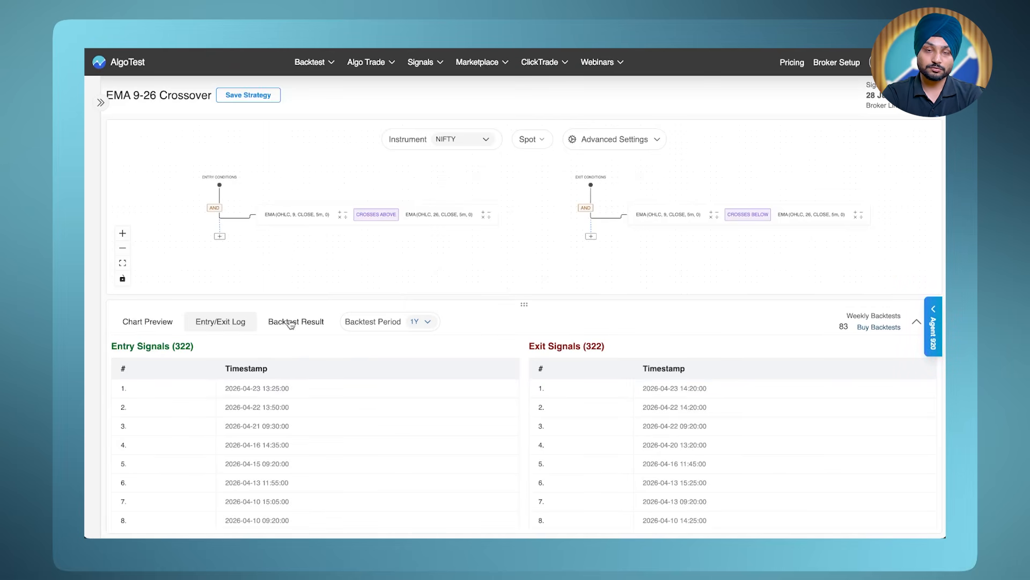
{"action": "right_click", "coordinate": [155, 321]}
{"action": "left_click", "coordinate": [128, 326]}
{"action": "left_click", "coordinate": [127, 326]}
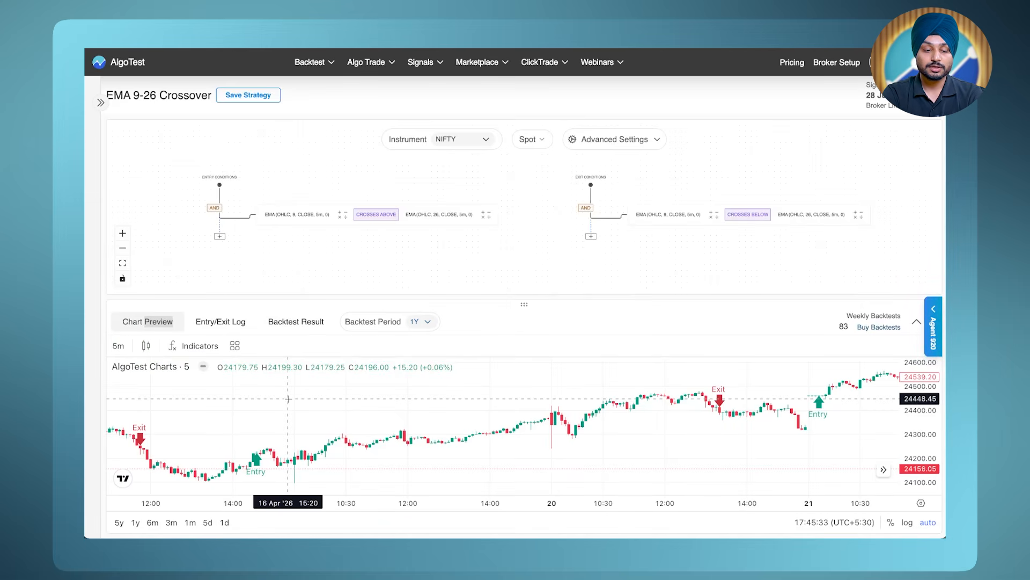
- Save the strategy under the name "EMA 9-26 Crossover Nifty"
{"action": "left_click", "coordinate": [234, 100]}
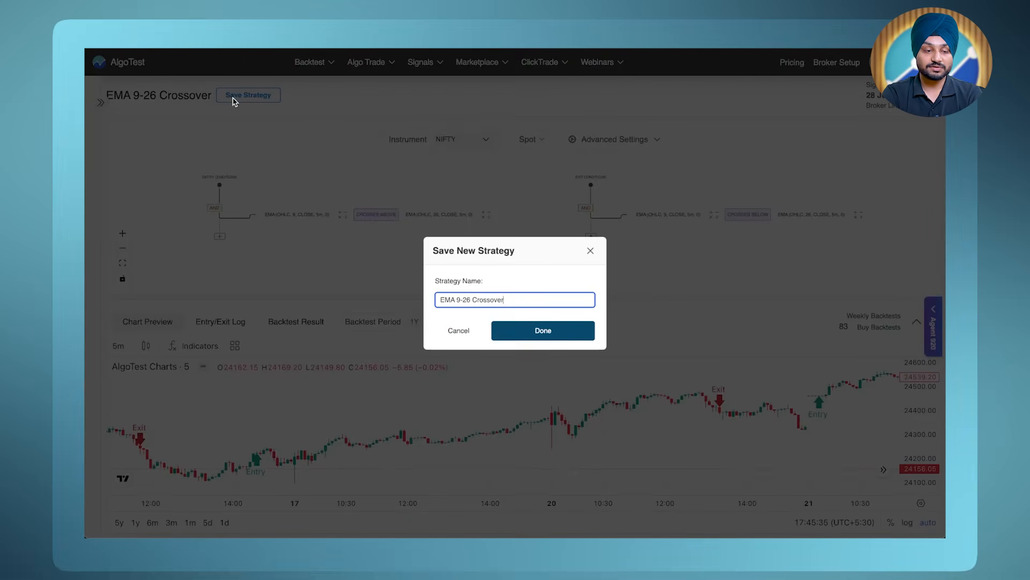
{"action": "type", "text": "Nifty"}
{"action": "left_click", "coordinate": [526, 329]}
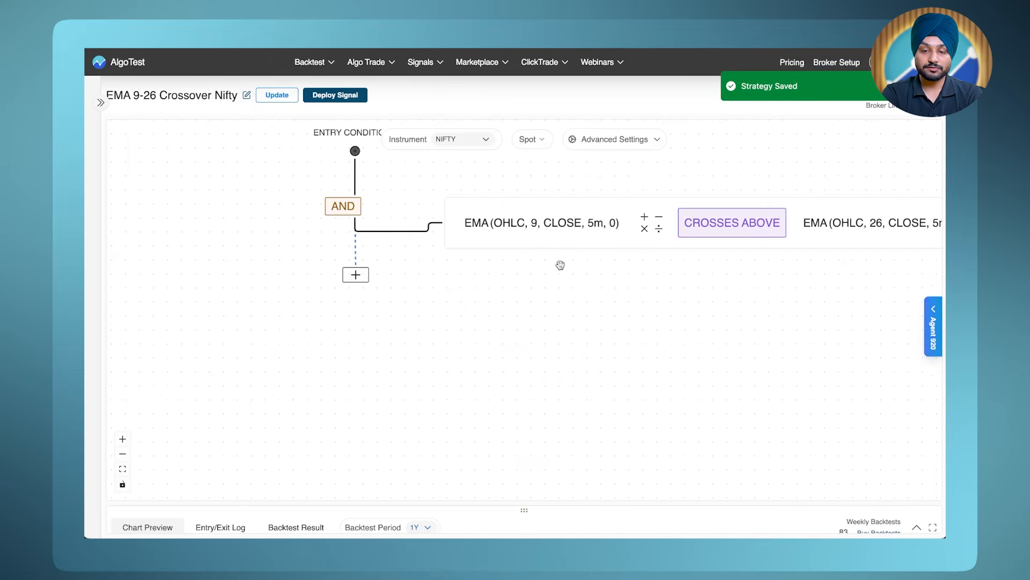
- Check the saved entry and exit conditions and proceed to deploying the signal
{"action": "scroll", "coordinate": [561, 265], "scroll_direction": "down", "scroll_amount": 5}
{"action": "left_click_drag", "start_coordinate": [584, 216], "coordinate": [316, 238]}
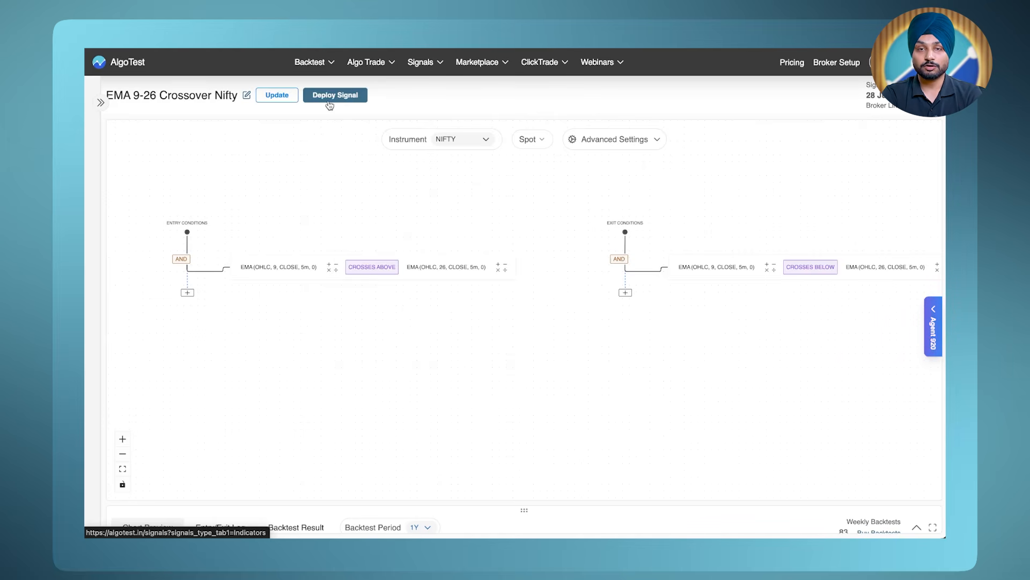
{"action": "left_click", "coordinate": [345, 96]}
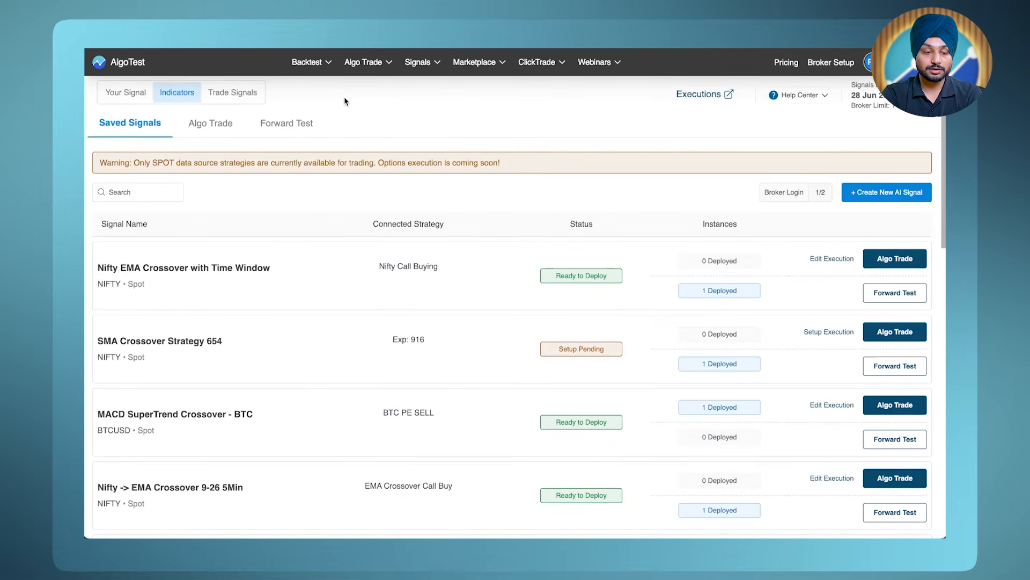
- Start a new Positional NIFTY strategy to connect to the "EMA 9-26 Crossover Nifty" signal
{"action": "scroll", "coordinate": [350, 301], "scroll_direction": "down", "scroll_amount": 5}
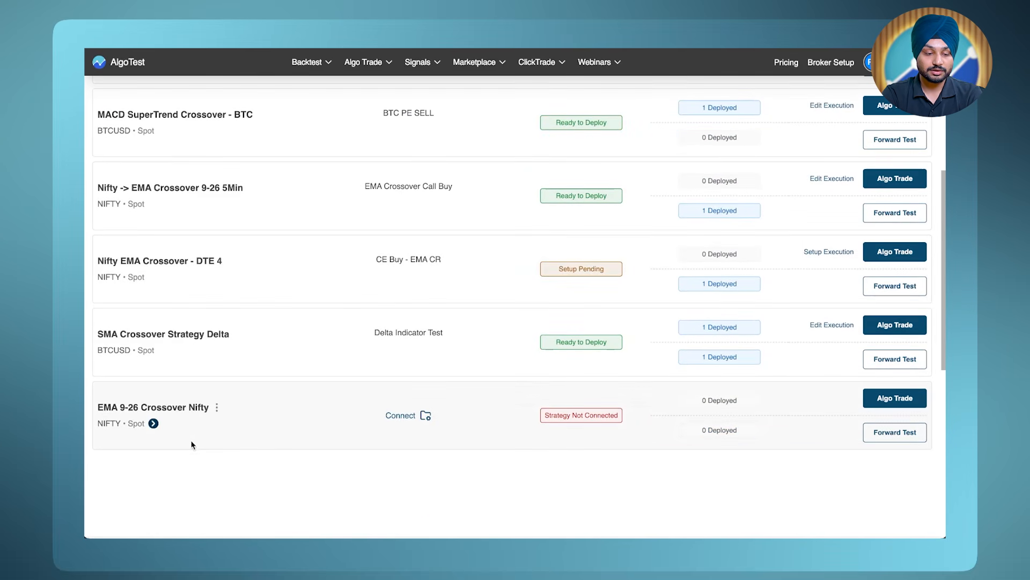
{"action": "scroll", "coordinate": [253, 405], "scroll_direction": "down", "scroll_amount": 2}
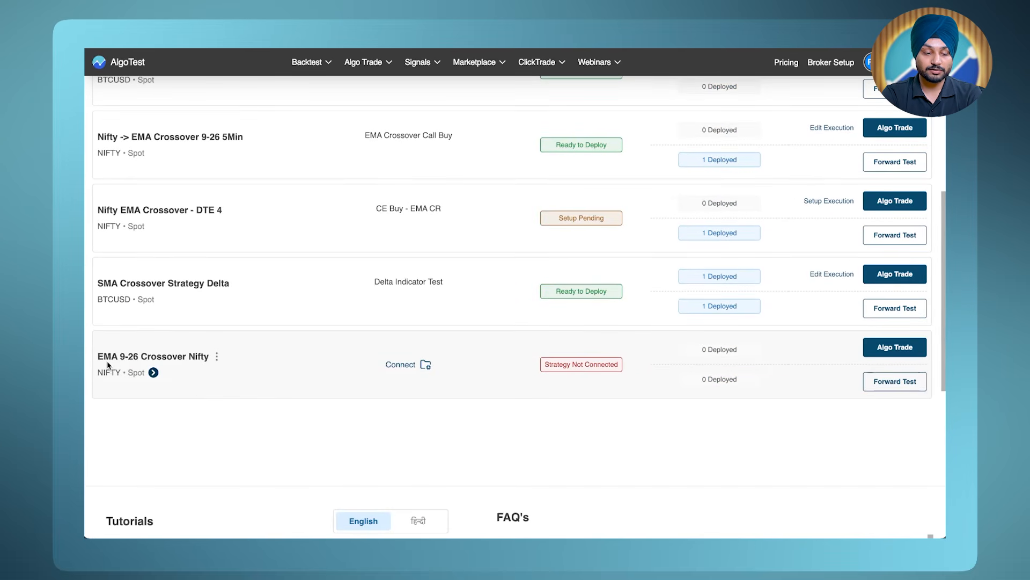
{"action": "scroll", "coordinate": [336, 384], "scroll_direction": "down", "scroll_amount": 2}
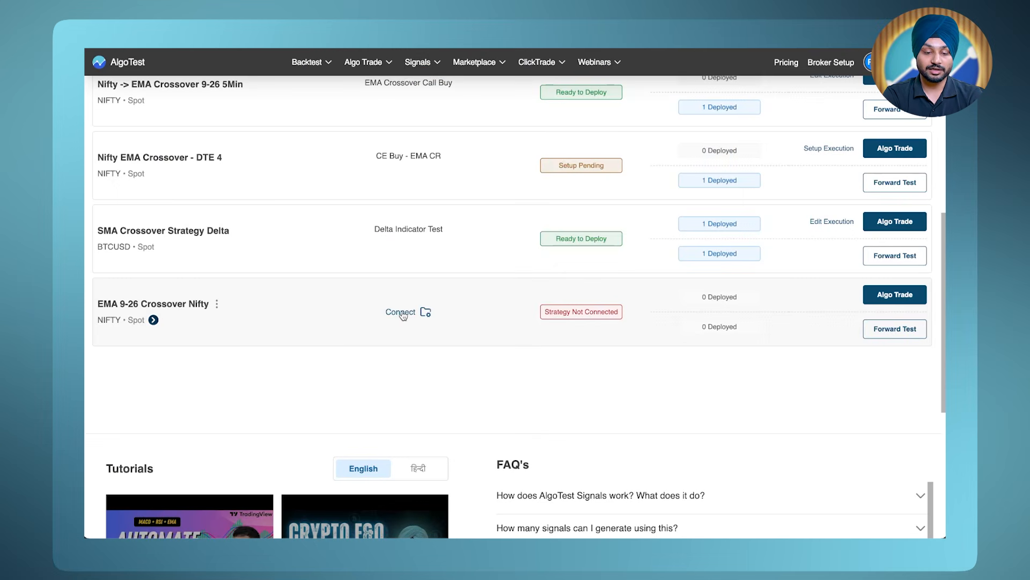
{"action": "left_click", "coordinate": [403, 313]}
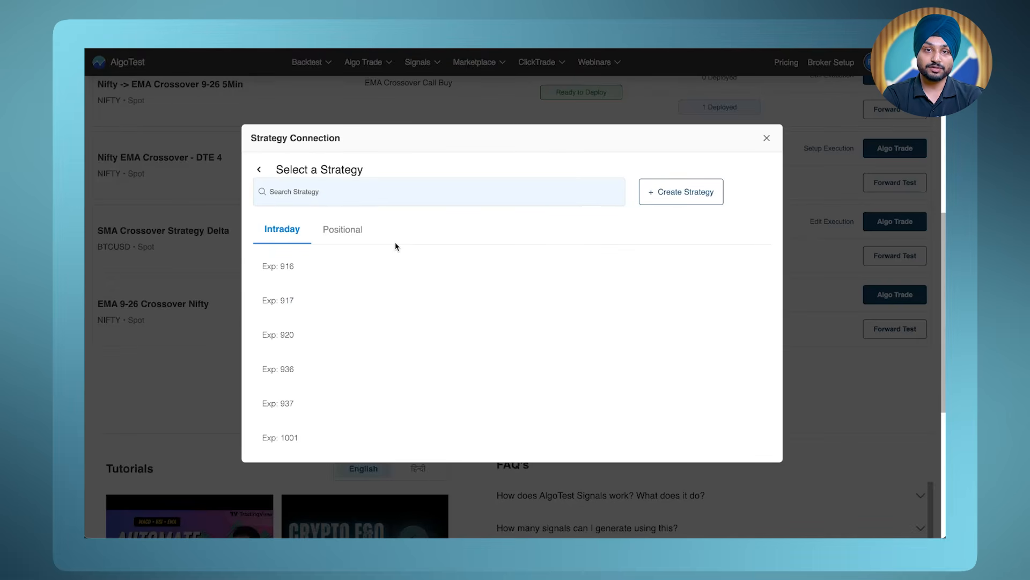
{"action": "left_click", "coordinate": [675, 195]}
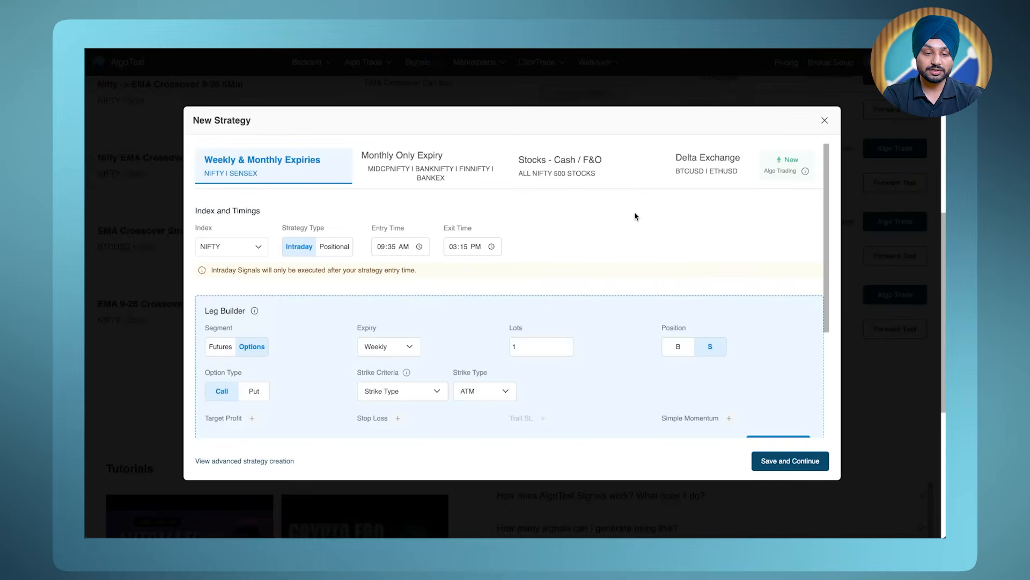
{"action": "left_click", "coordinate": [341, 248]}
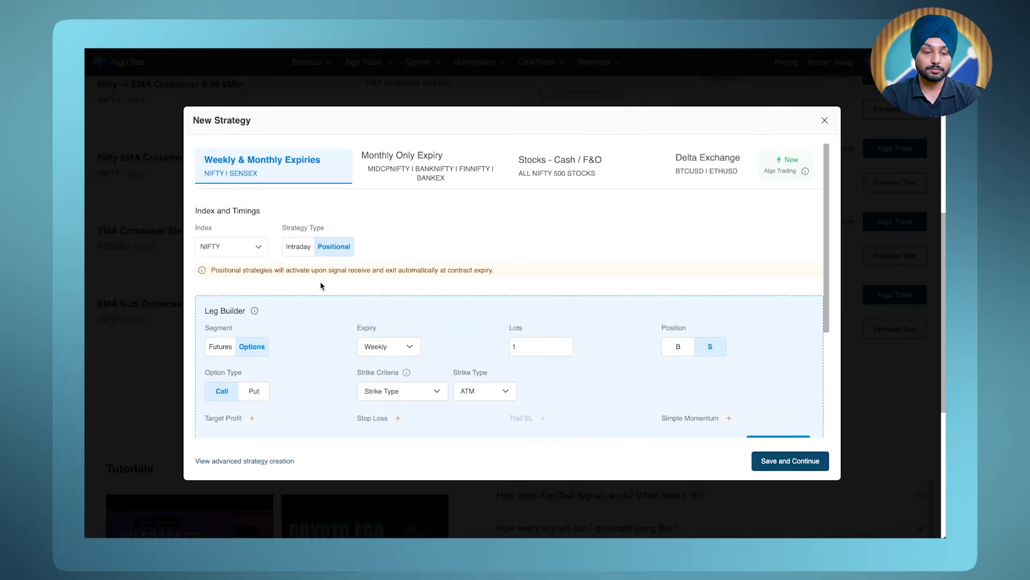
- Set the weekly ATM call leg's position to Buy and give it a 50% stop loss
{"action": "scroll", "coordinate": [384, 281], "scroll_direction": "down", "scroll_amount": 3}
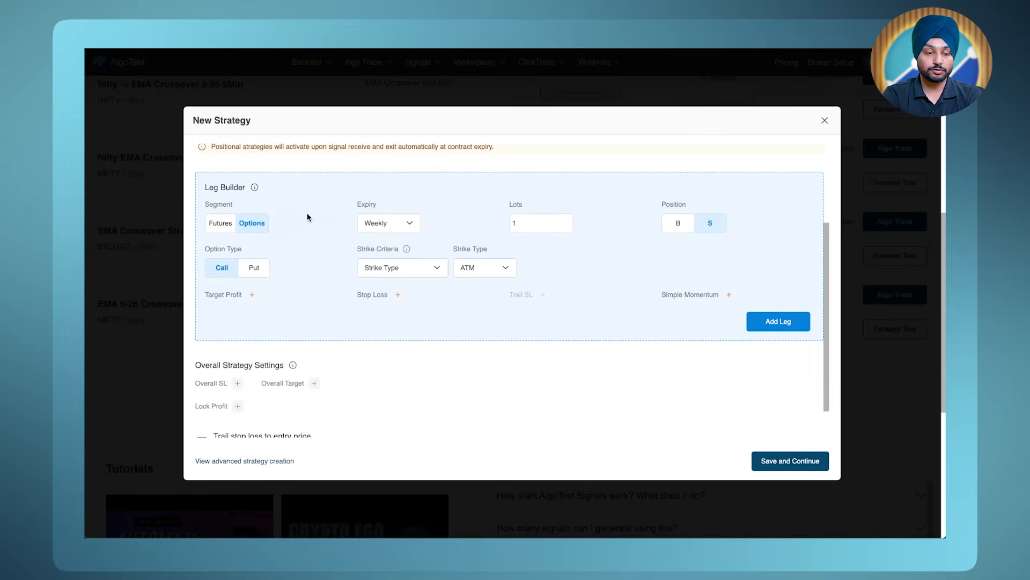
{"action": "left_click", "coordinate": [675, 228]}
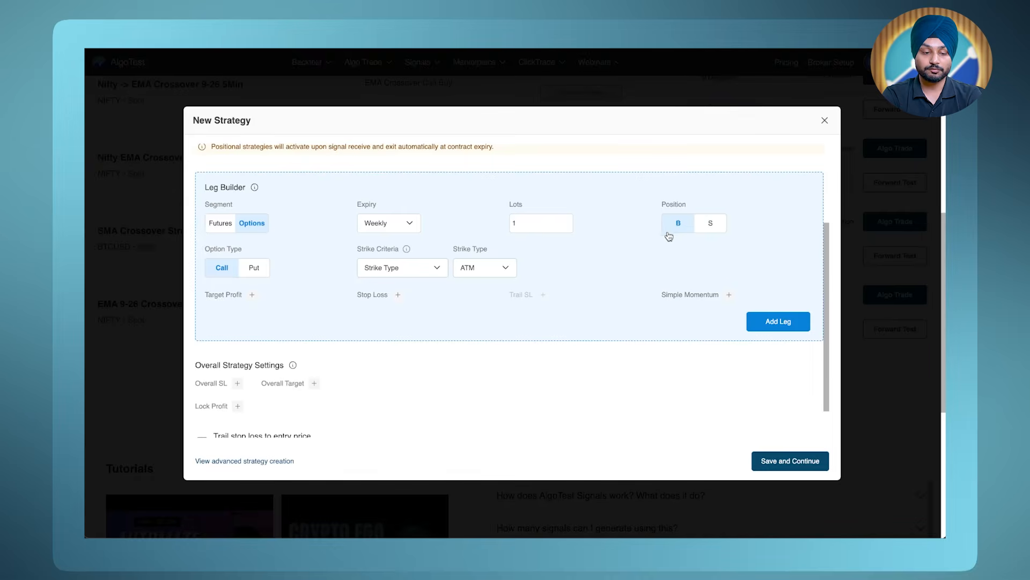
{"action": "left_click", "coordinate": [397, 294]}
{"action": "left_click", "coordinate": [364, 317]}
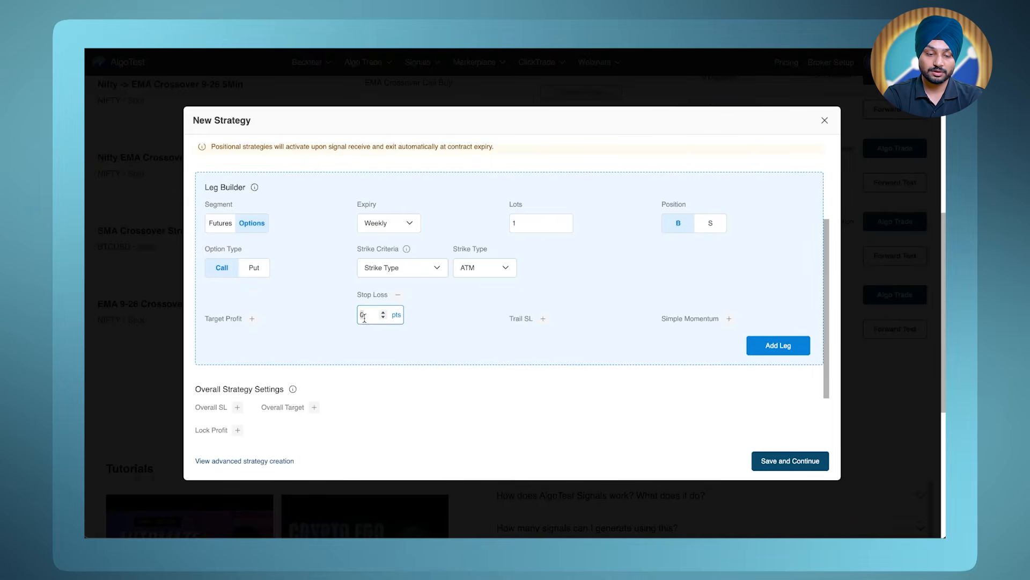
{"action": "left_click", "coordinate": [397, 315]}
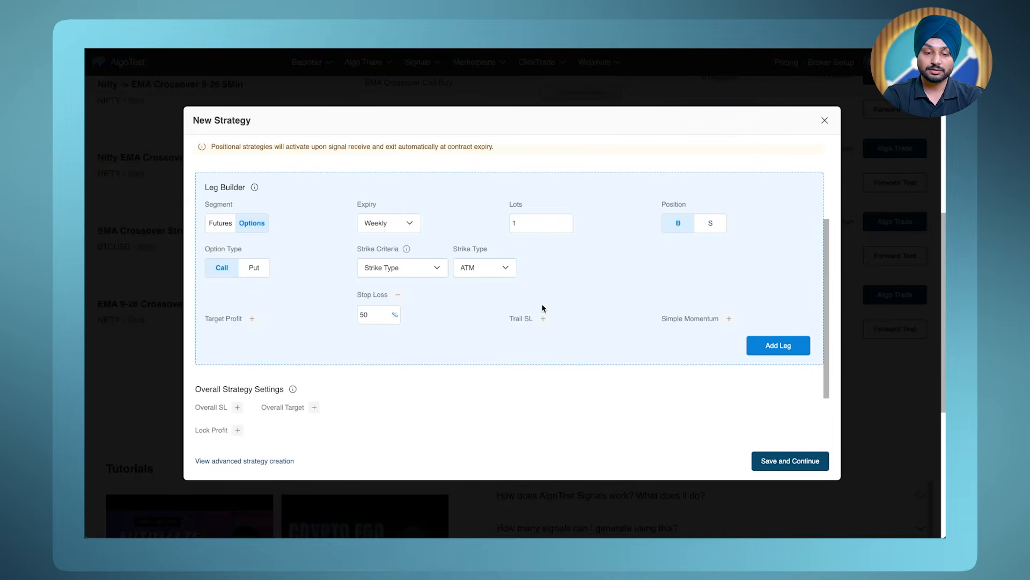
- Enable a trailing stop loss with X 5 and Y 5 points and add the leg to the strategy
{"action": "left_click", "coordinate": [539, 321]}
{"action": "left_click", "coordinate": [515, 313]}
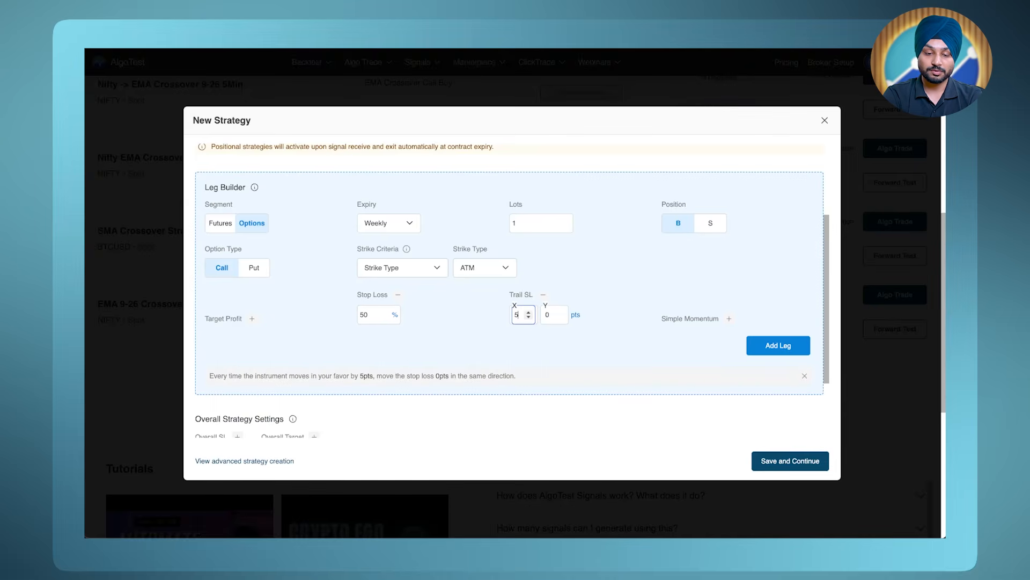
{"action": "left_click", "coordinate": [550, 315]}
{"action": "left_click", "coordinate": [588, 345]}
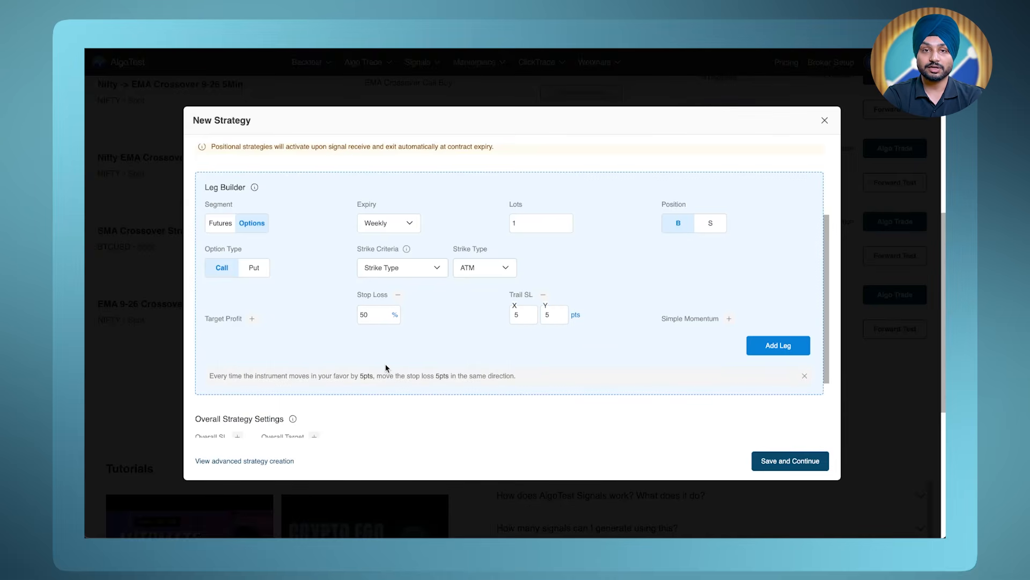
{"action": "left_click", "coordinate": [774, 346]}
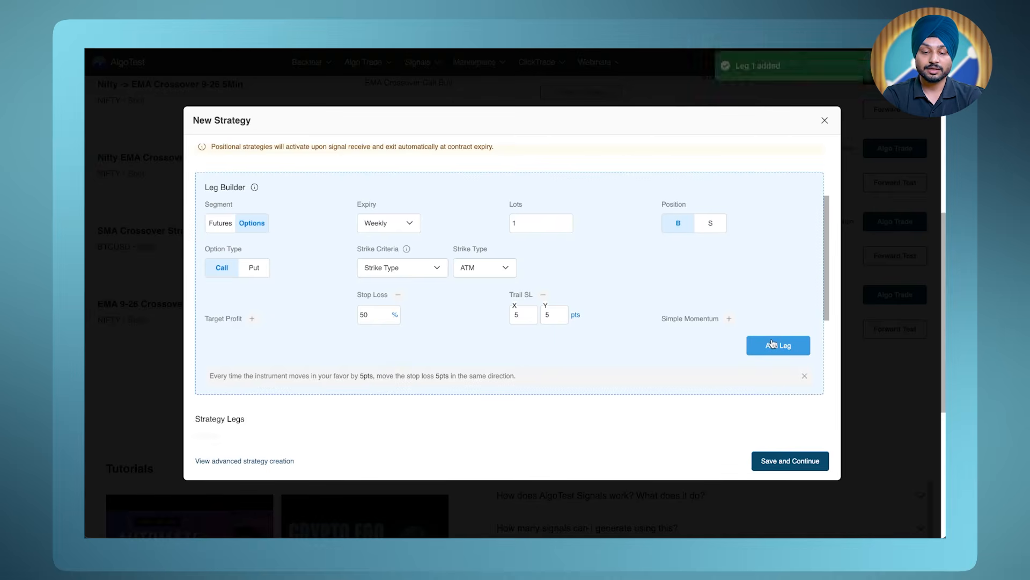
- Save the new strategy under the name "Nifty Call Buy ATM"
{"action": "scroll", "coordinate": [710, 368], "scroll_direction": "down", "scroll_amount": 3}
{"action": "scroll", "coordinate": [710, 369], "scroll_direction": "down", "scroll_amount": 2}
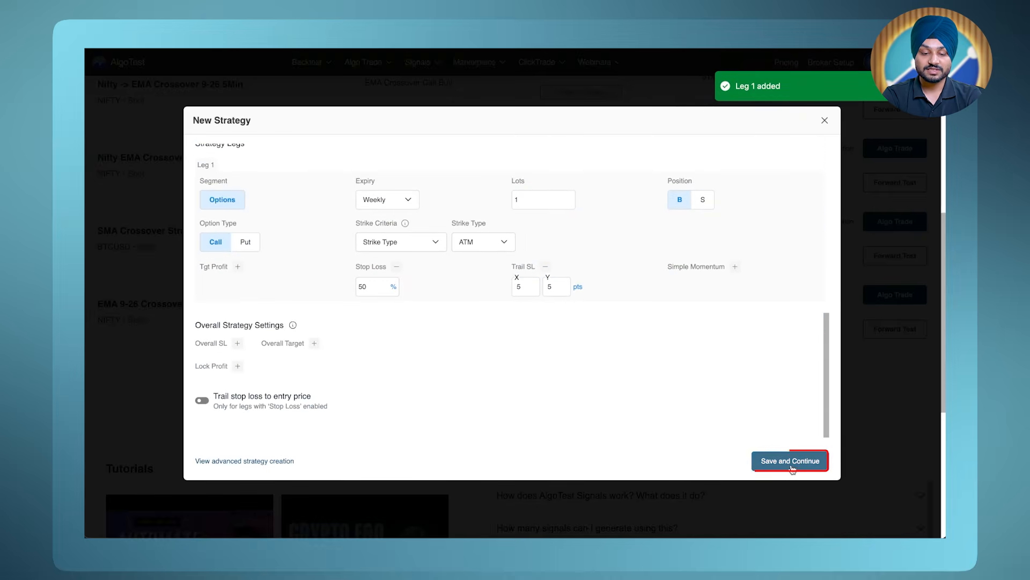
{"action": "left_click", "coordinate": [790, 462]}
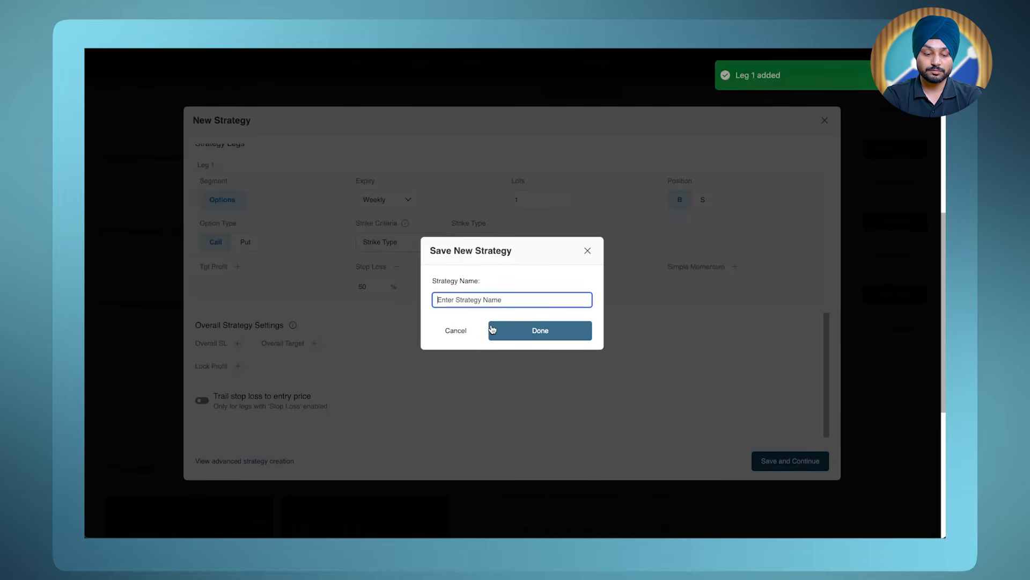
{"action": "type", "text": "Nift"}
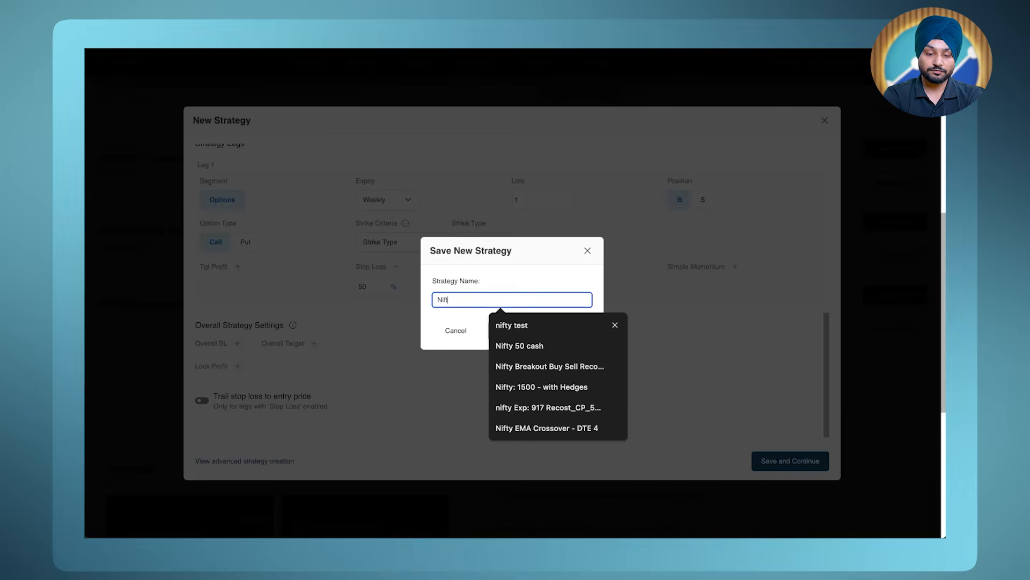
{"action": "type", "text": "y Call Buy ATM"}
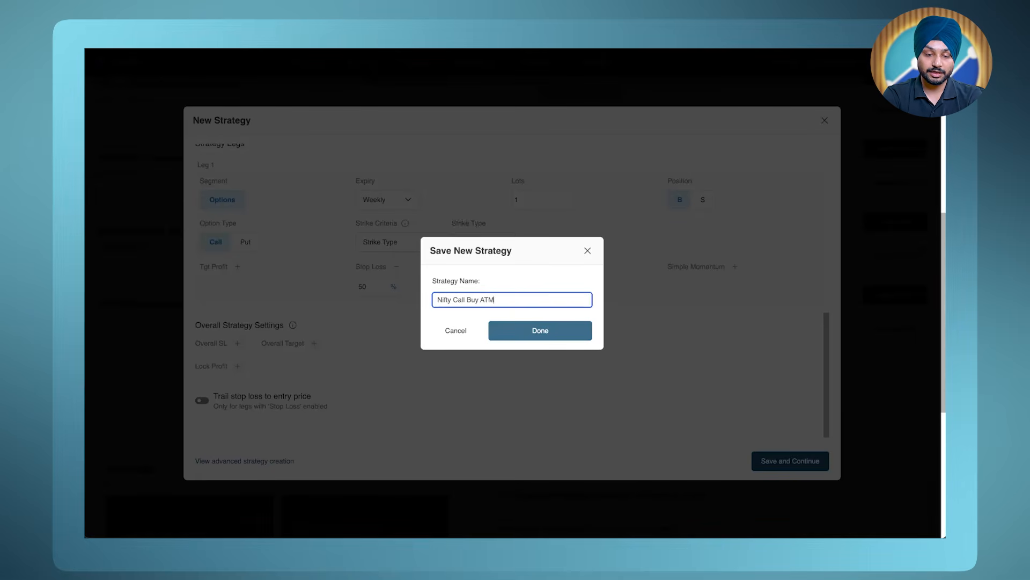
{"action": "left_click", "coordinate": [526, 329]}
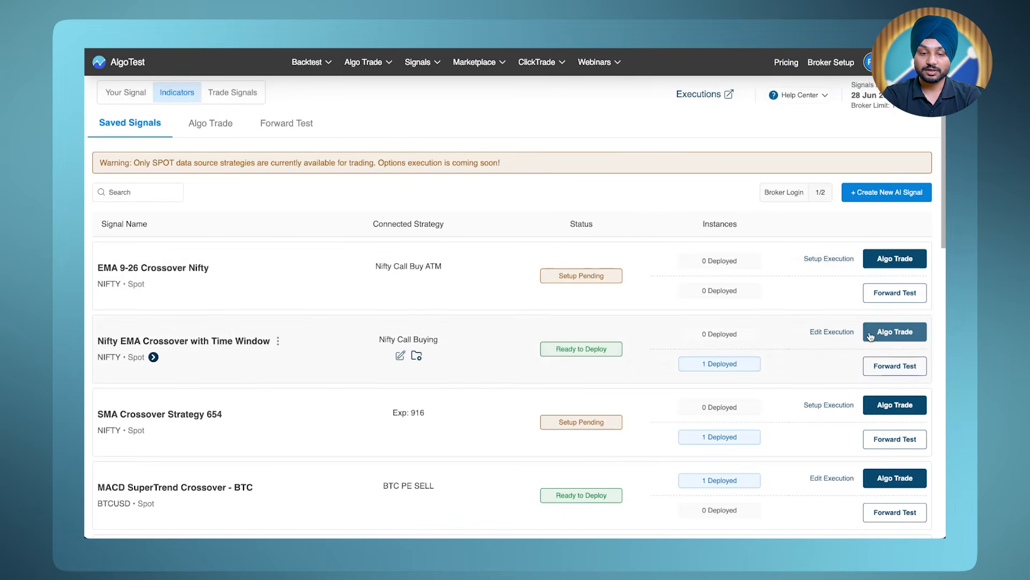
- Activate a forward test for the "EMA 9-26 Crossover Nifty" signal and open the deployed instance's details
{"action": "left_click", "coordinate": [892, 295]}
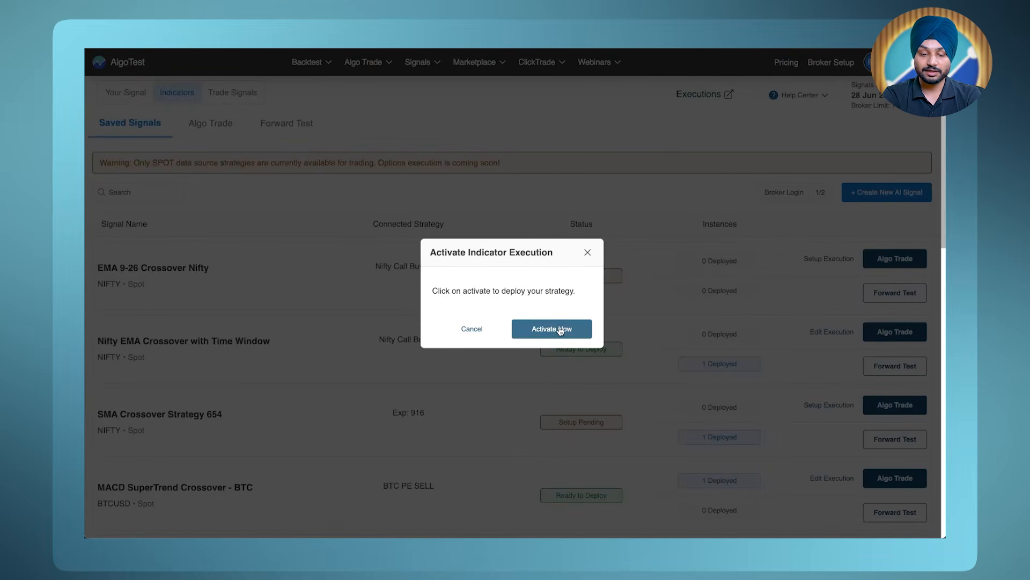
{"action": "left_click", "coordinate": [558, 329]}
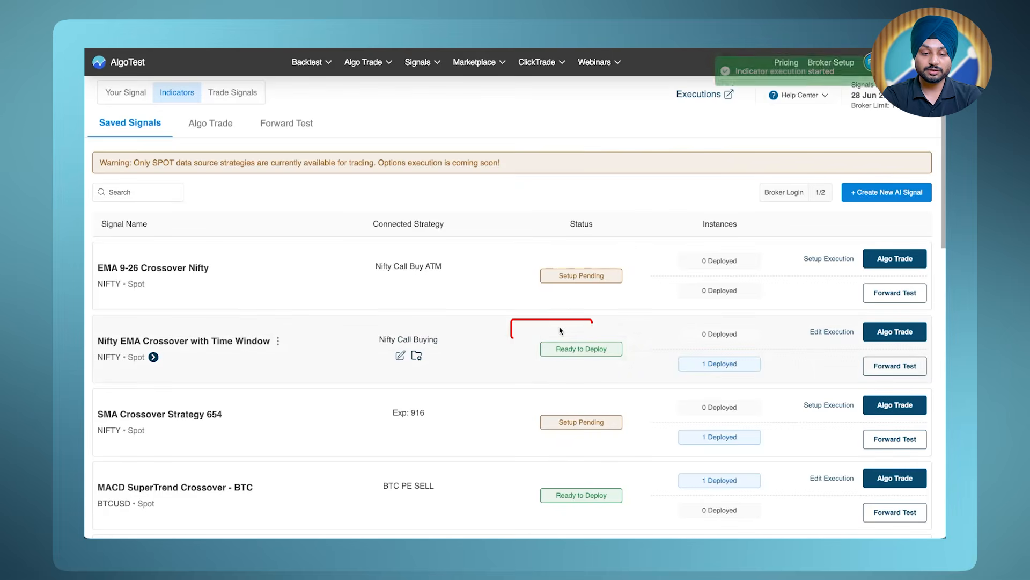
{"action": "left_click", "coordinate": [287, 132]}
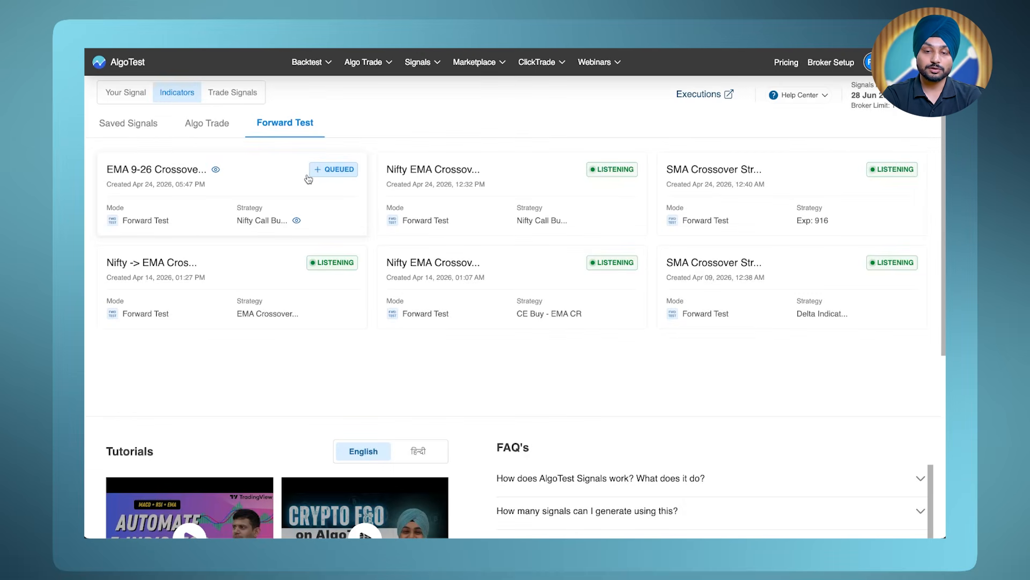
{"action": "left_click", "coordinate": [309, 179]}
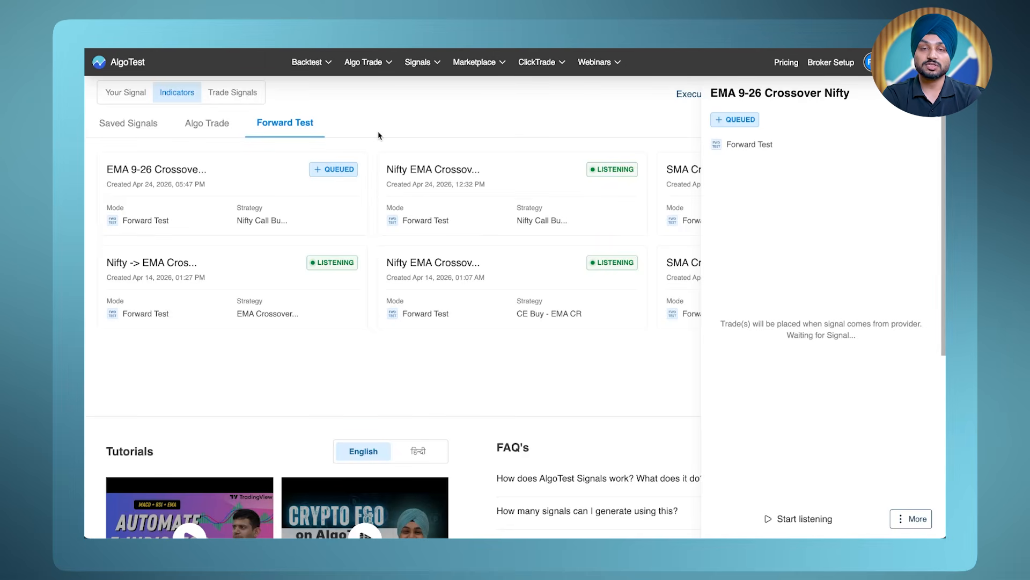
- Set up execution for the saved "EMA 9-26 Crossover Nifty" signal, accepting the default execution settings
{"action": "left_click", "coordinate": [137, 129]}
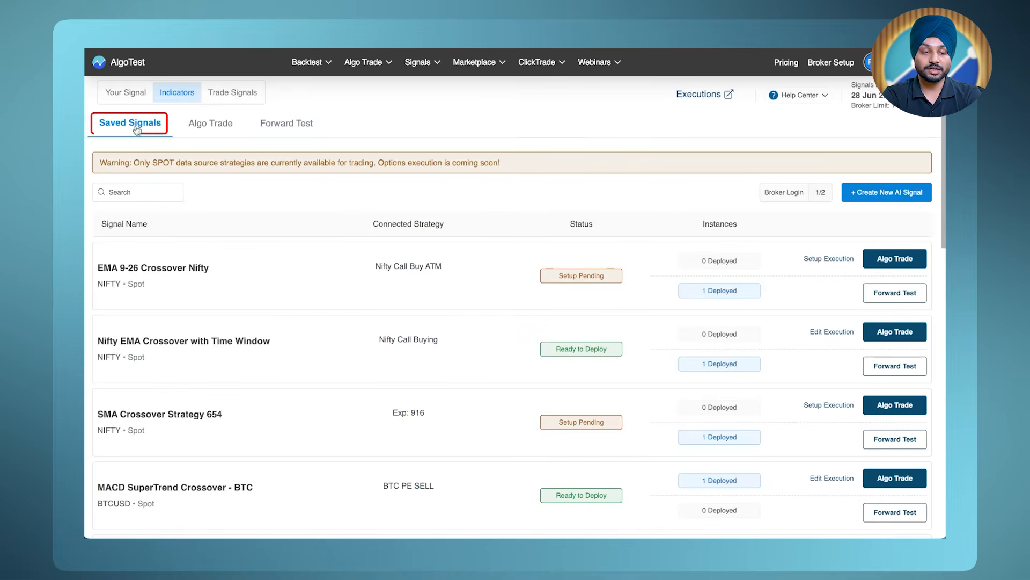
{"action": "left_click", "coordinate": [817, 261]}
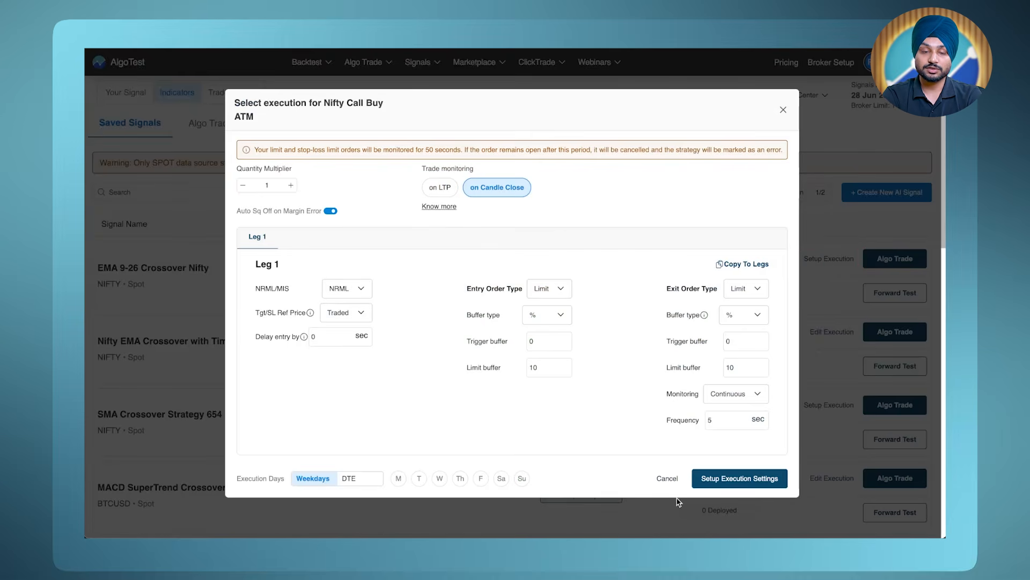
{"action": "left_click", "coordinate": [728, 478]}
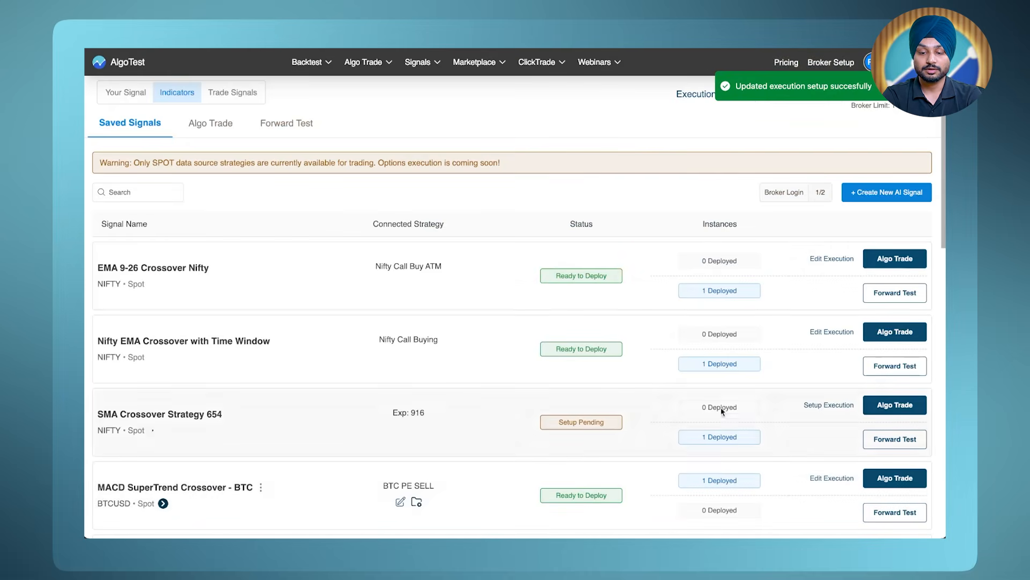
- Activate algo trading of the "EMA 9-26 Crossover Nifty" signal on the account named Broker and open the deployed instance's details
{"action": "left_click", "coordinate": [879, 261]}
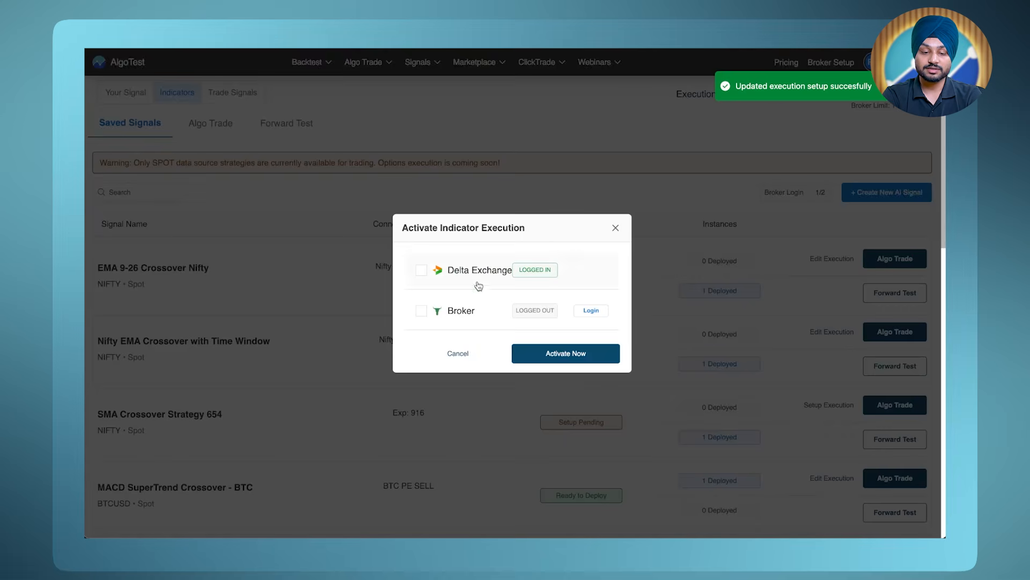
{"action": "left_click", "coordinate": [423, 311]}
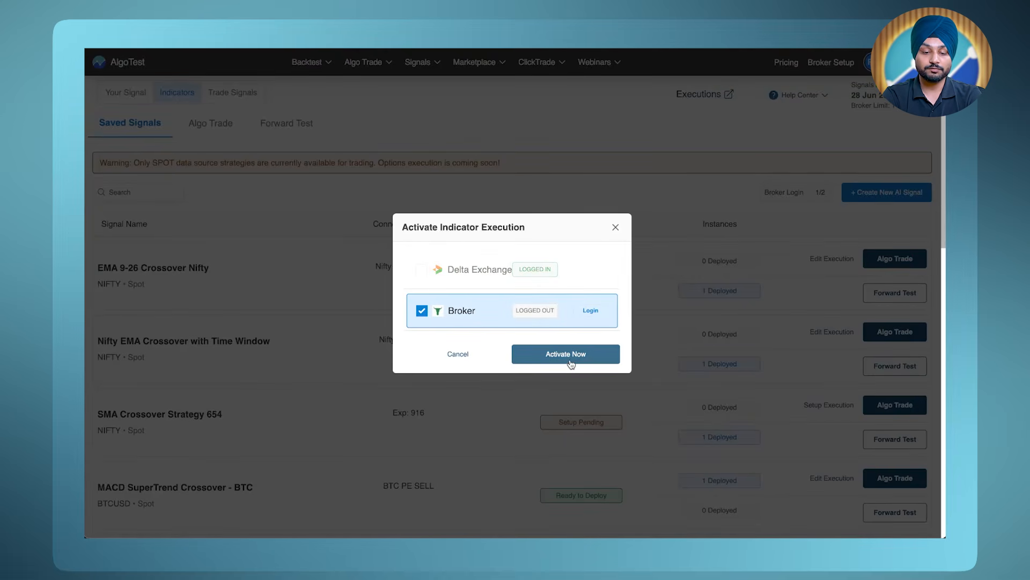
{"action": "left_click", "coordinate": [571, 364]}
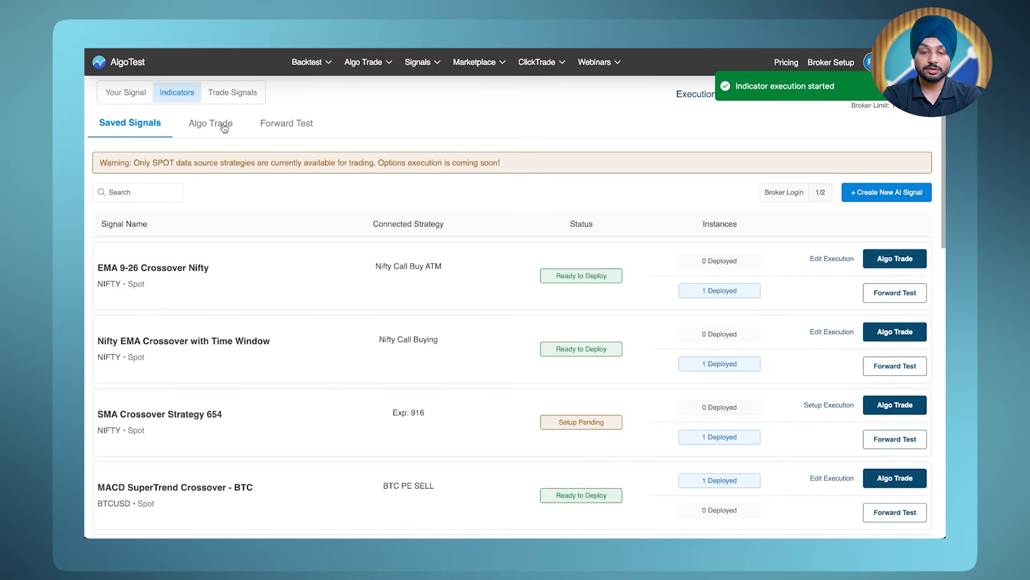
{"action": "left_click", "coordinate": [224, 127]}
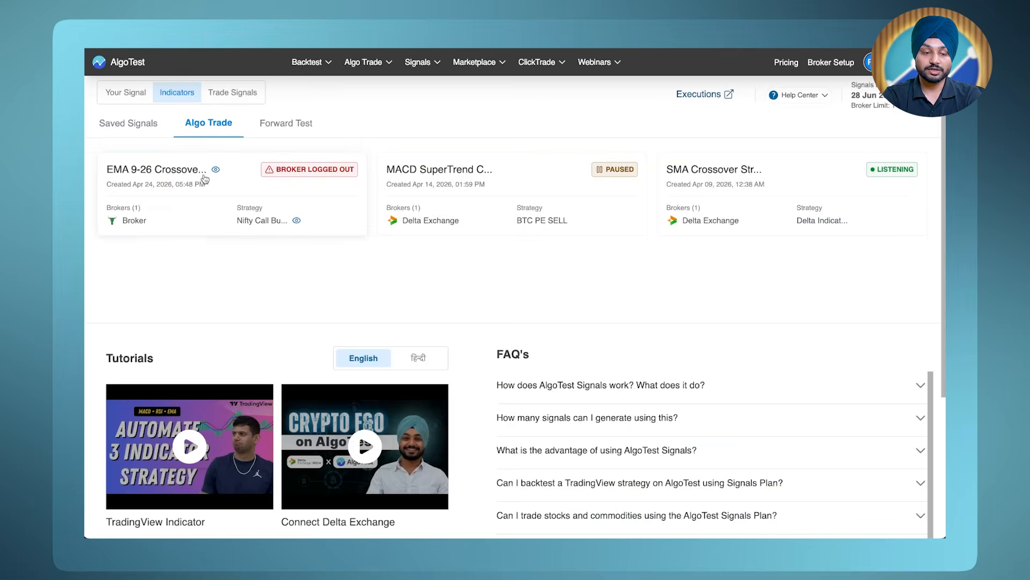
{"action": "left_click", "coordinate": [295, 194]}
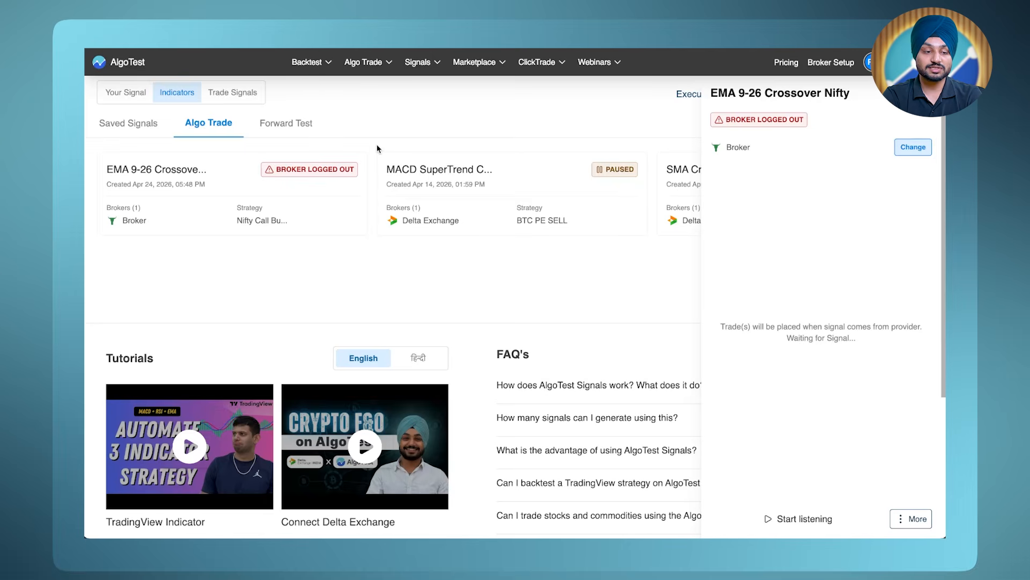
{"action": "mouse_move", "coordinate": [424, 64]}
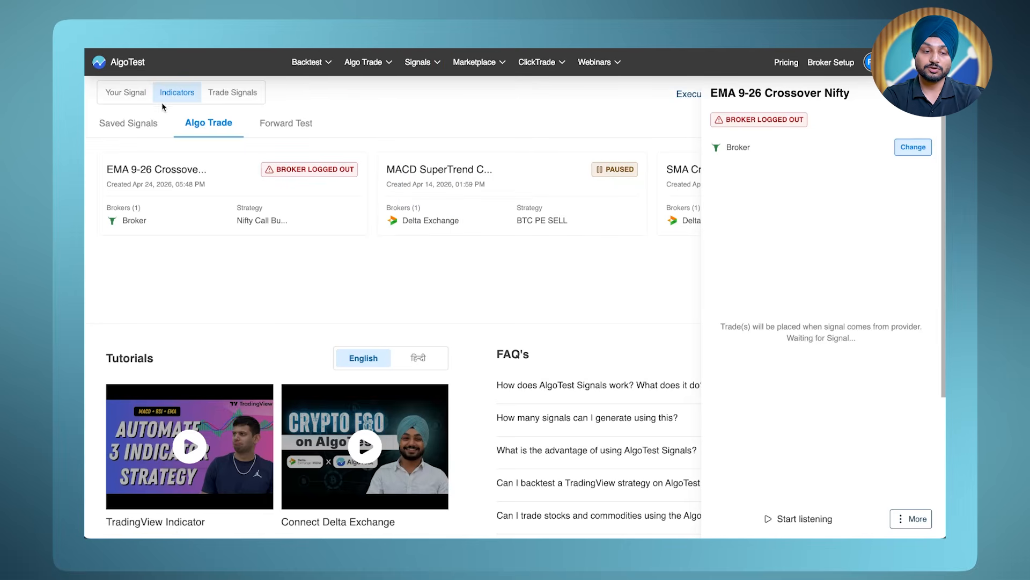
- Review the algo trade and forward test deployments and return to the list of saved signals
{"action": "left_click", "coordinate": [129, 124]}
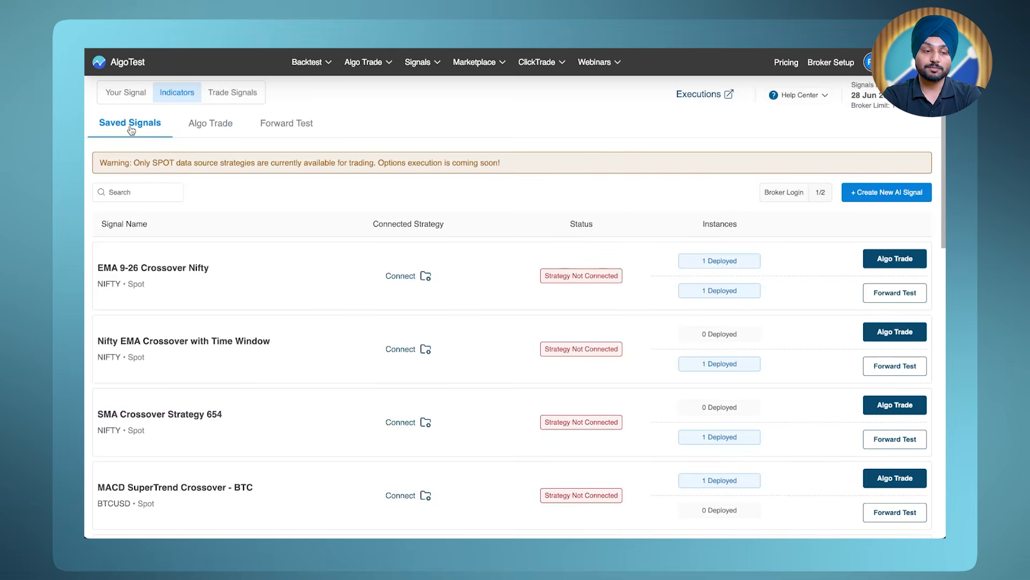
{"action": "left_click", "coordinate": [196, 125]}
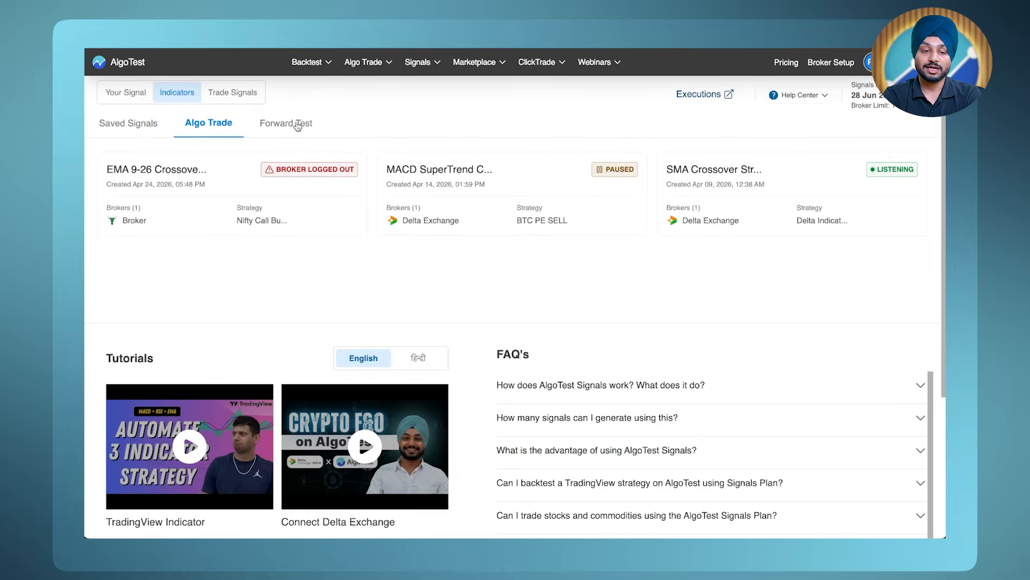
{"action": "left_click", "coordinate": [297, 126]}
{"action": "left_click", "coordinate": [137, 129]}
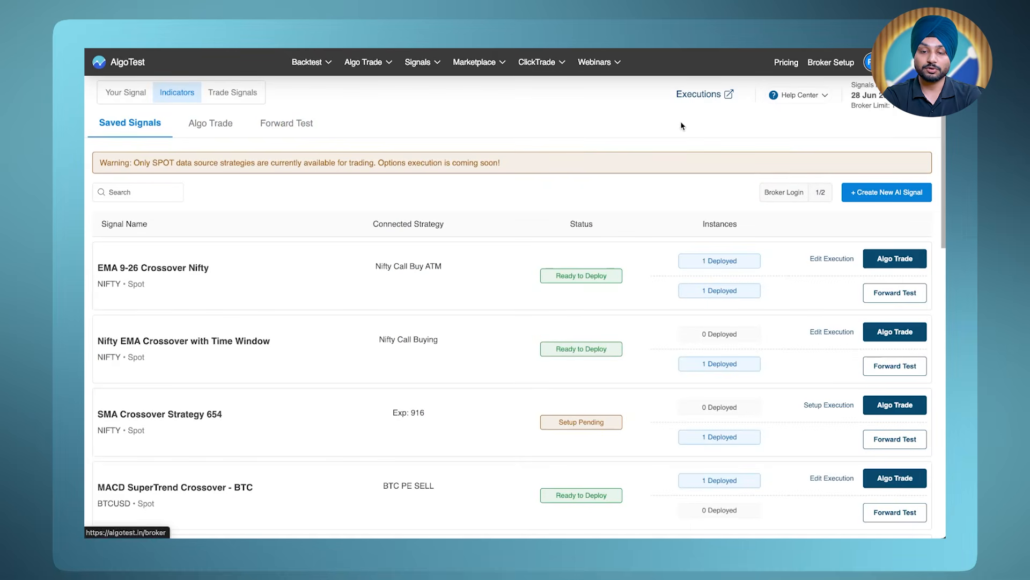